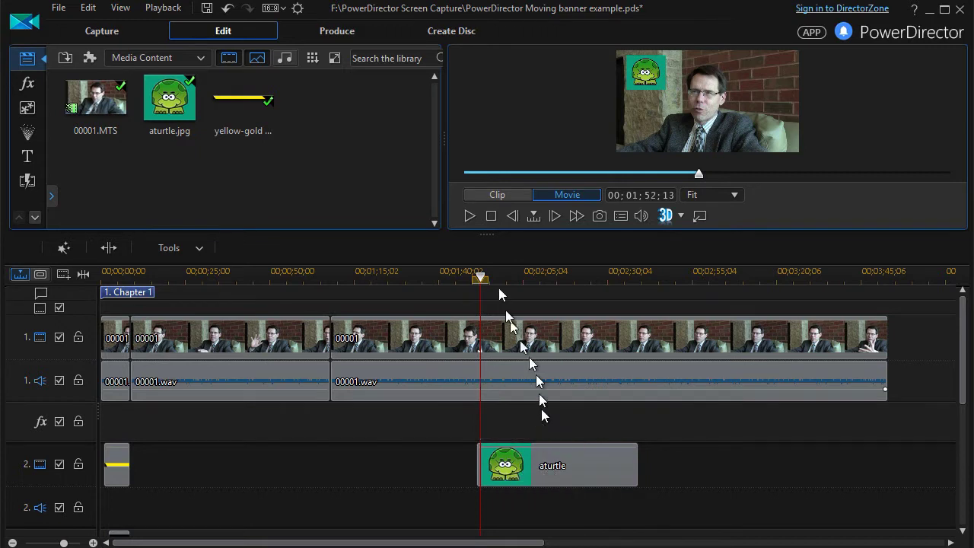
Play the interview preview and pause it at 00;02;00;07, where the question begins
left_click(470, 217)
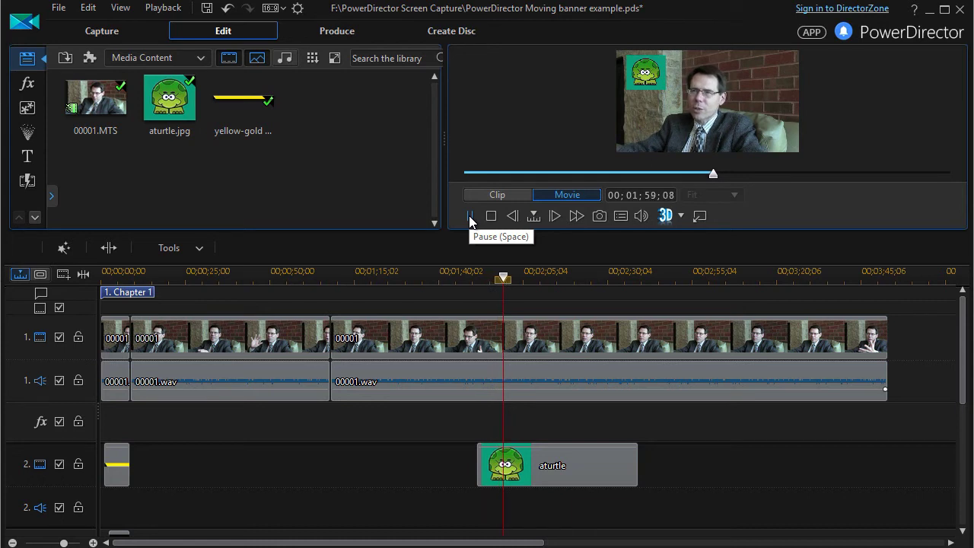
left_click(469, 217)
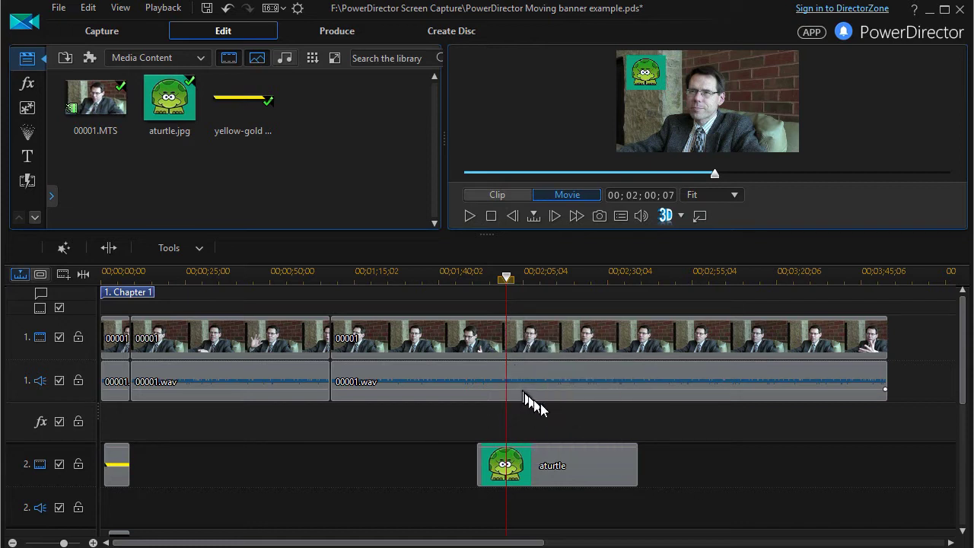
Select the second 00001 interview clip together with its 00001.wav audio clip
left_click(547, 343)
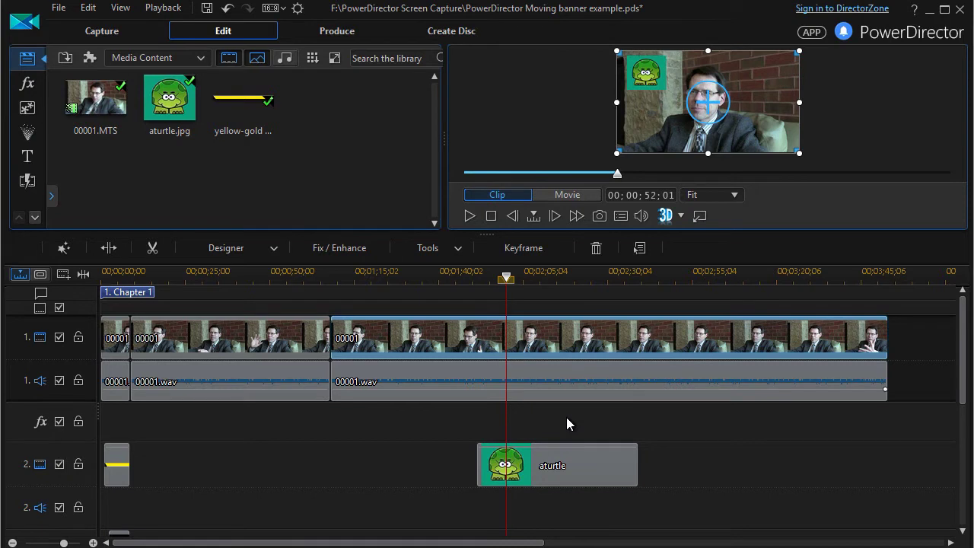
left_click(566, 417)
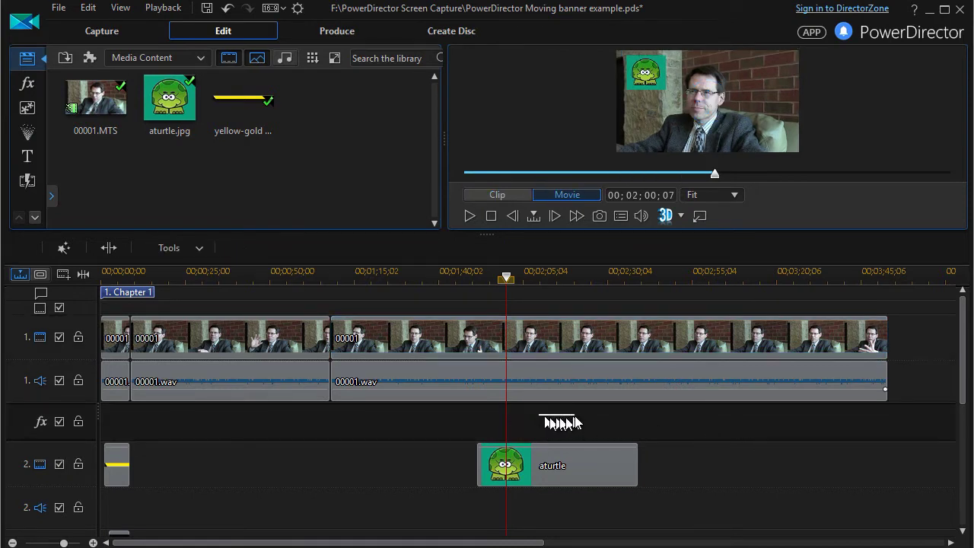
left_click(575, 399)
left_click(574, 356)
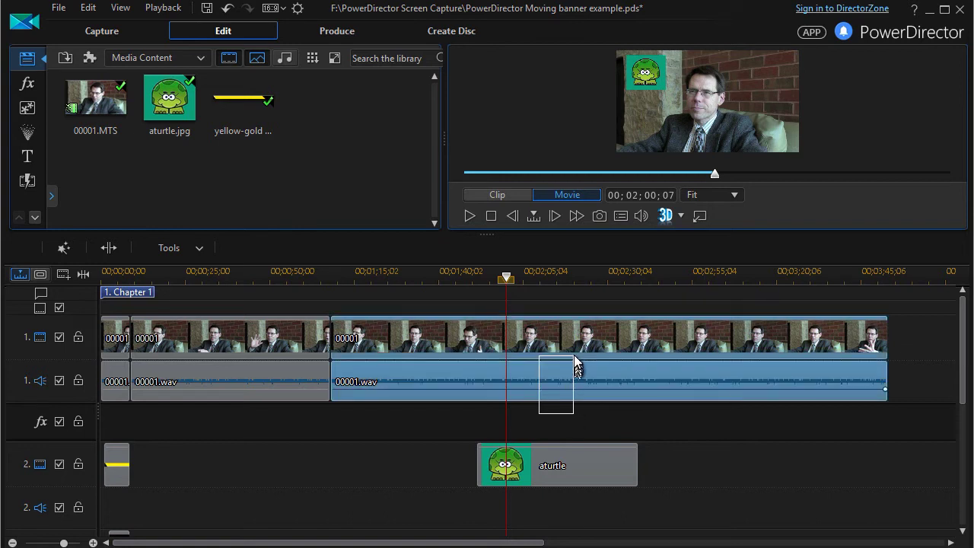
left_click(573, 346)
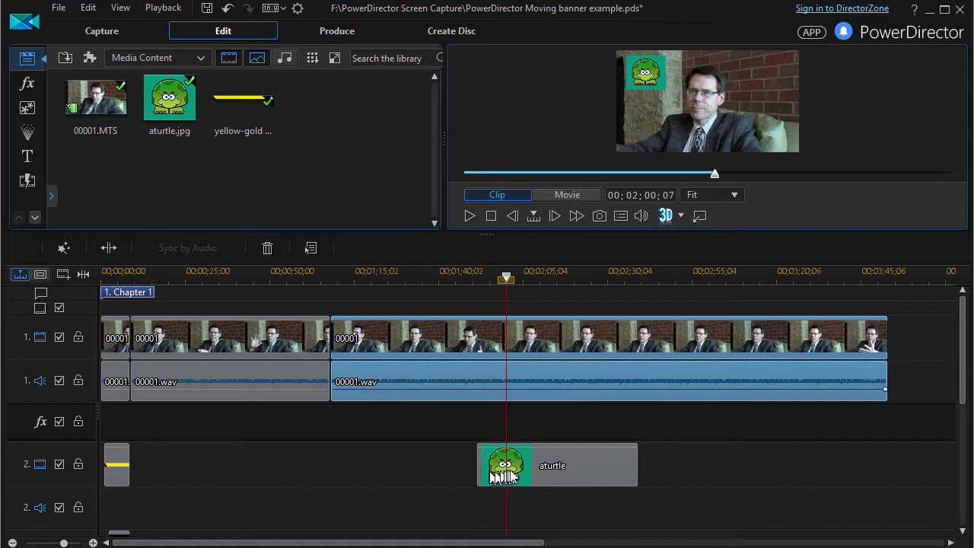
Add the aturtle overlay to the selection and split all three clips at 00;02;00;07
left_click(554, 507)
left_click_drag(546, 503, 561, 339)
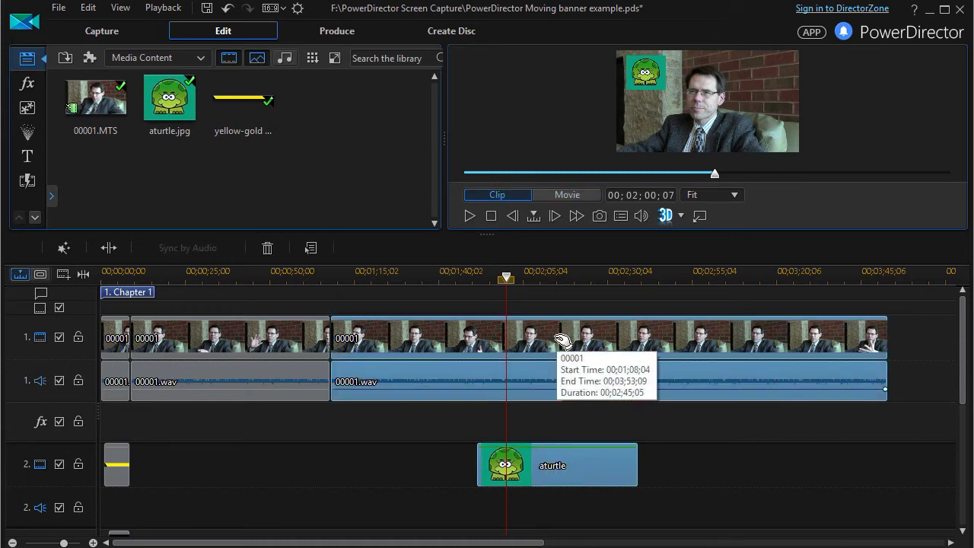
left_click(107, 248)
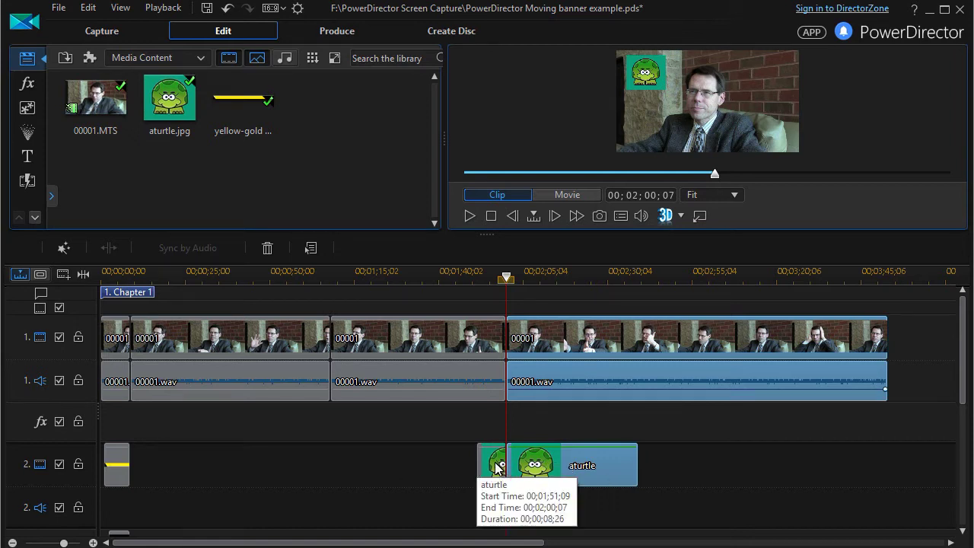
Cut the short 8;26 aturtle piece from track 2 using Cut and Leave Gap
left_click_drag(491, 470, 461, 469)
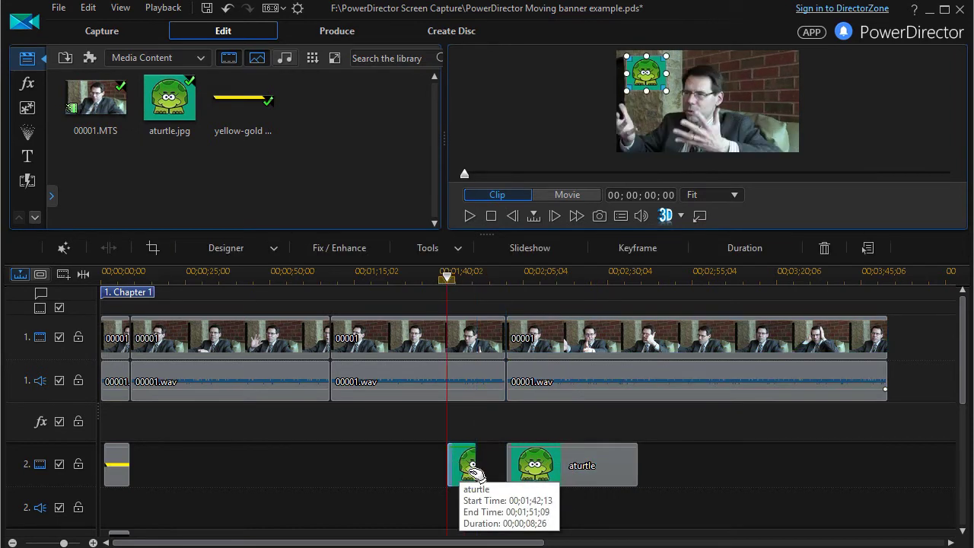
right_click(461, 469)
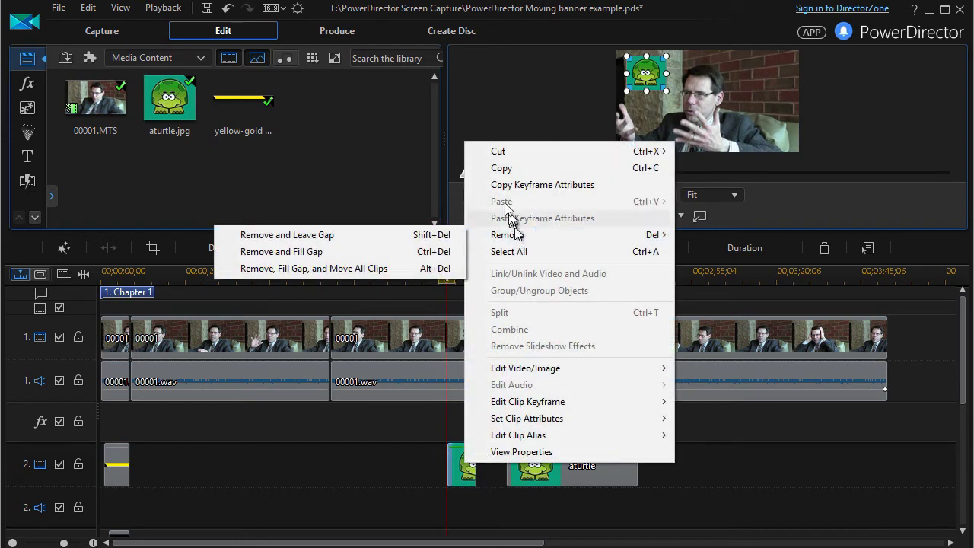
mouse_move(500, 158)
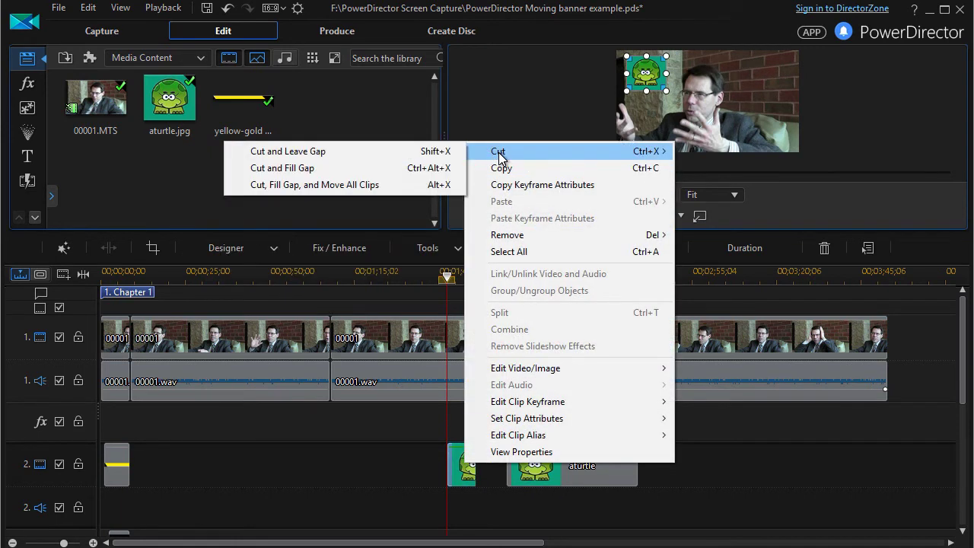
left_click(400, 151)
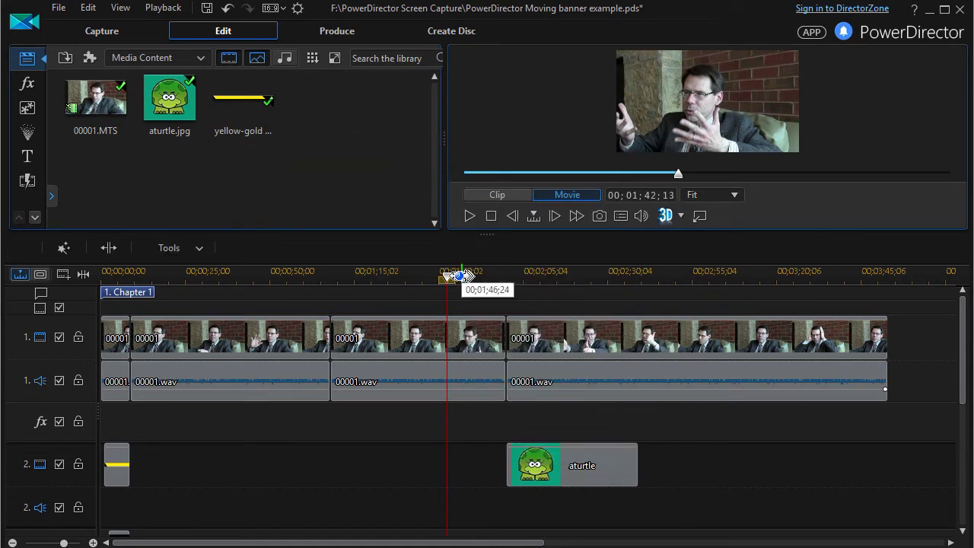
Find the question's end at 00;02;05;16 and split the interview clip and audio there
left_click_drag(446, 281, 513, 298)
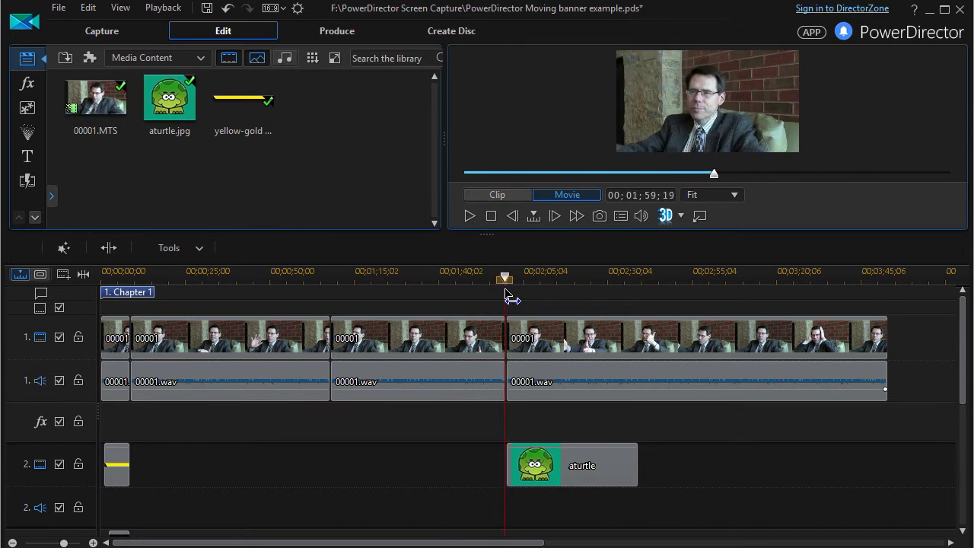
left_click(469, 217)
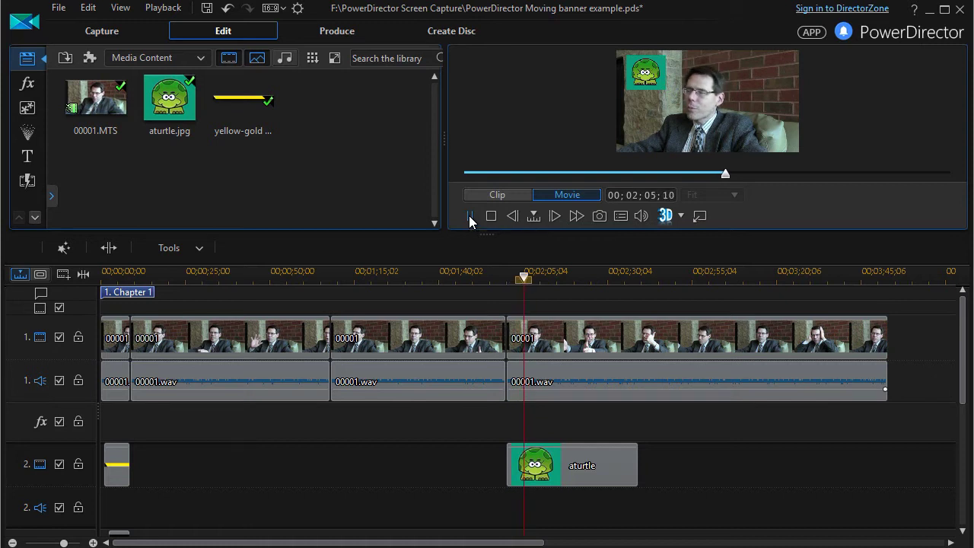
left_click(470, 219)
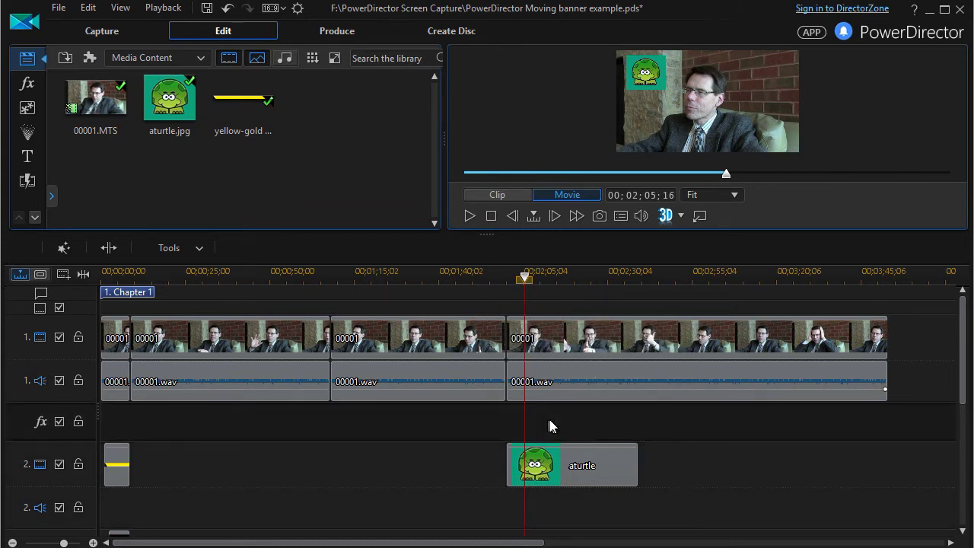
left_click_drag(547, 420, 561, 334)
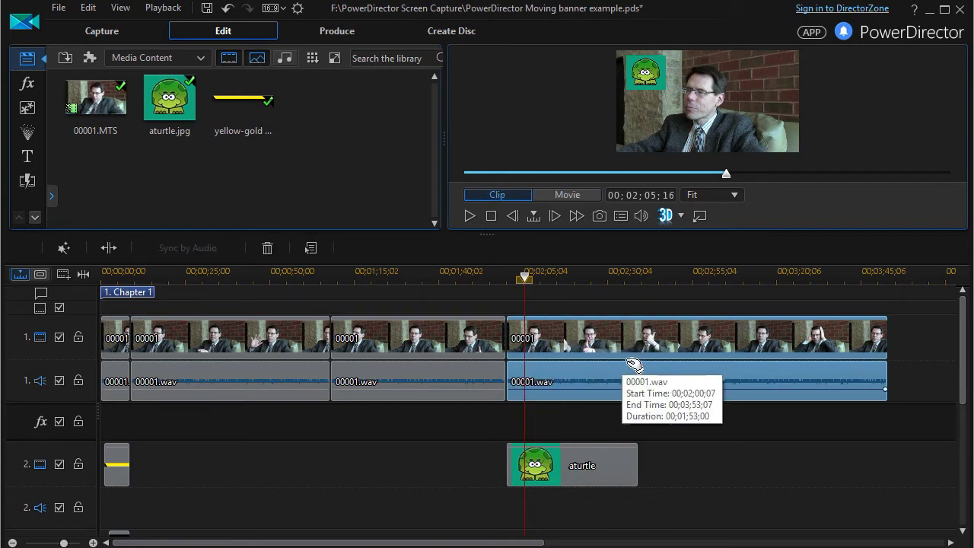
left_click(108, 248)
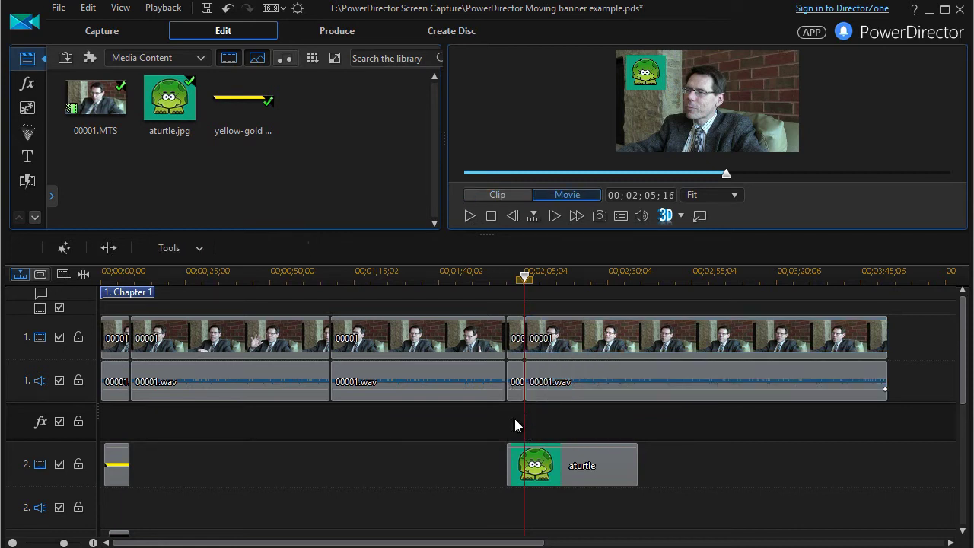
Select the 5;09 question clip with its audio and zoom the timeline in around it
left_click_drag(515, 384, 515, 407)
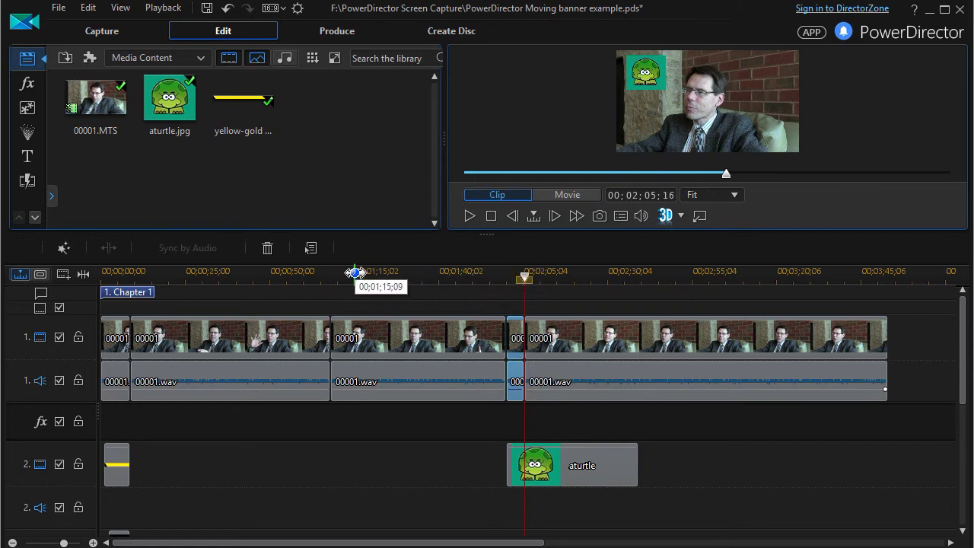
left_click_drag(355, 272, 822, 295)
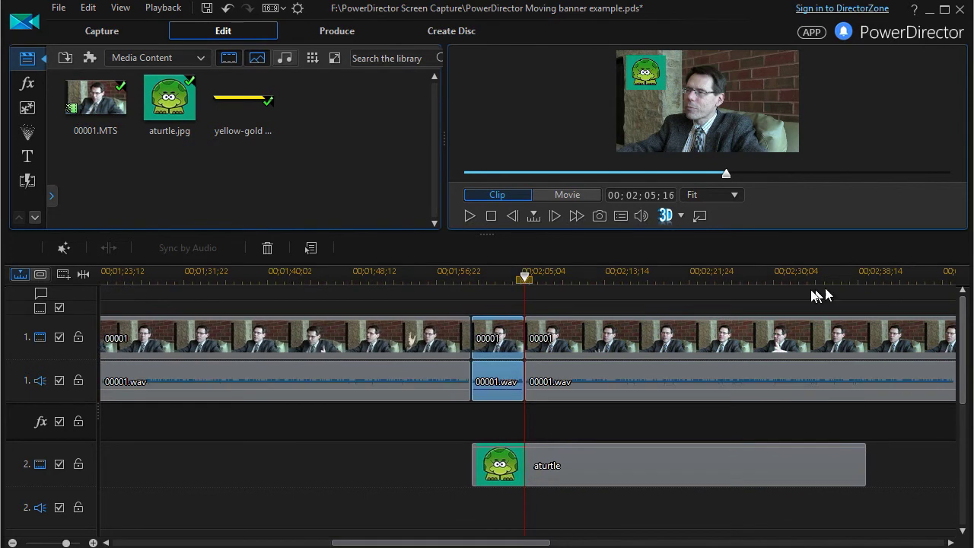
left_click_drag(419, 274, 650, 279)
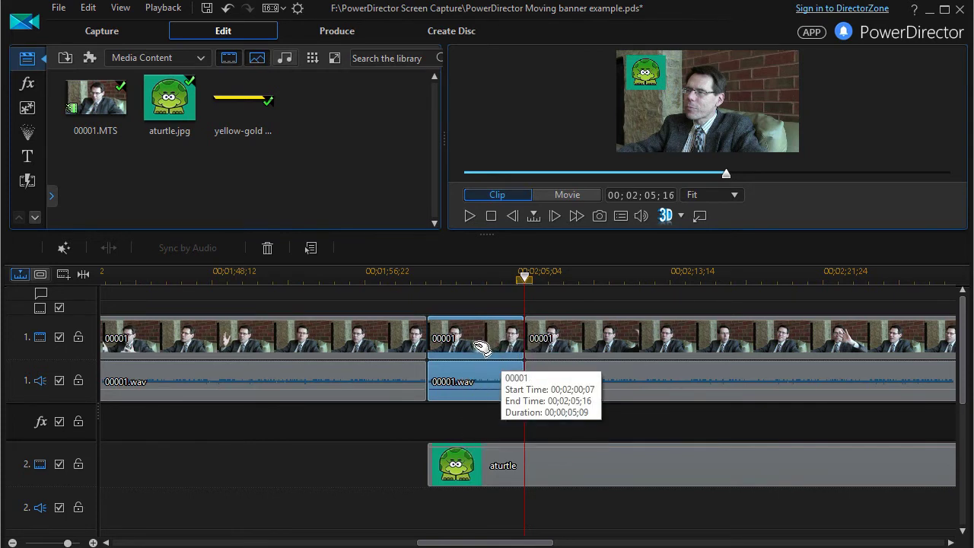
Delete the 5;09 question clip and its audio with Remove and Leave Gap
right_click(477, 346)
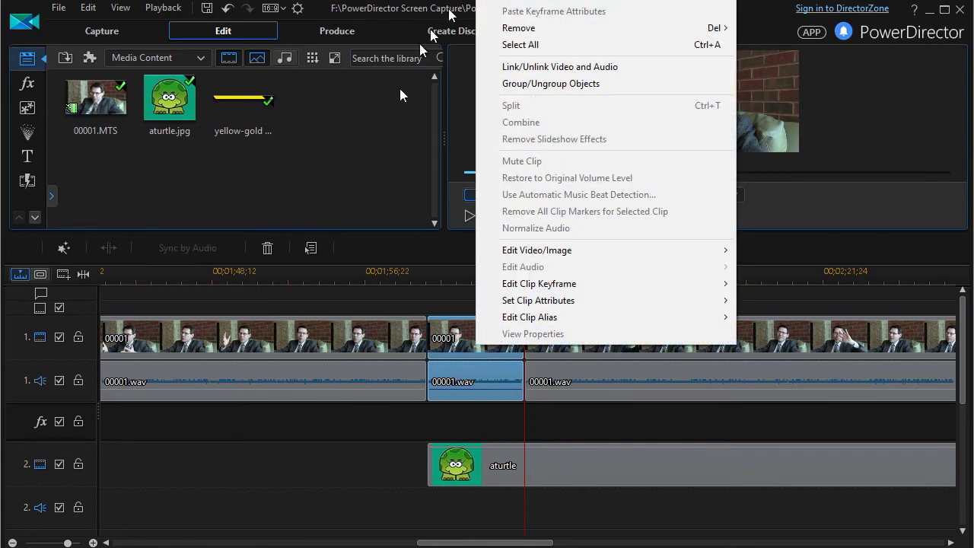
left_click(362, 424)
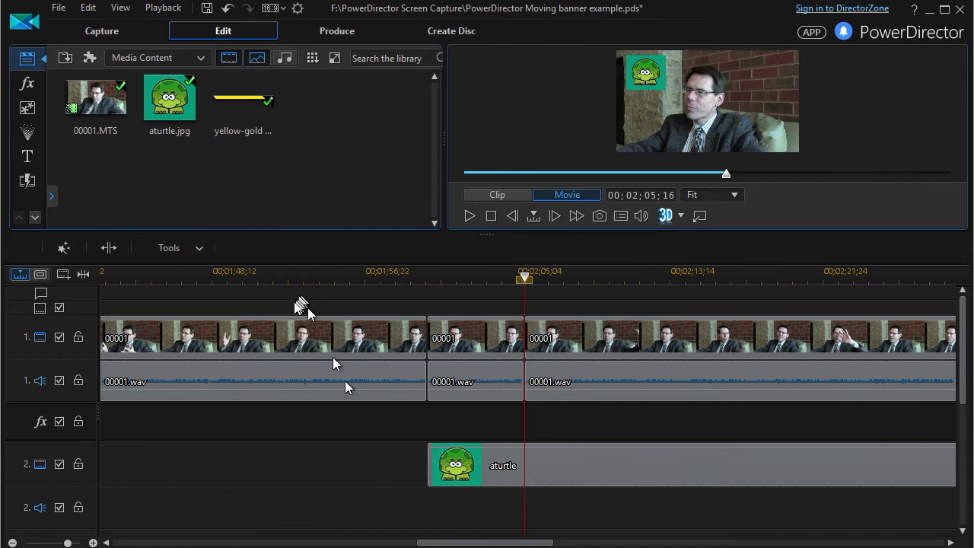
left_click(468, 380)
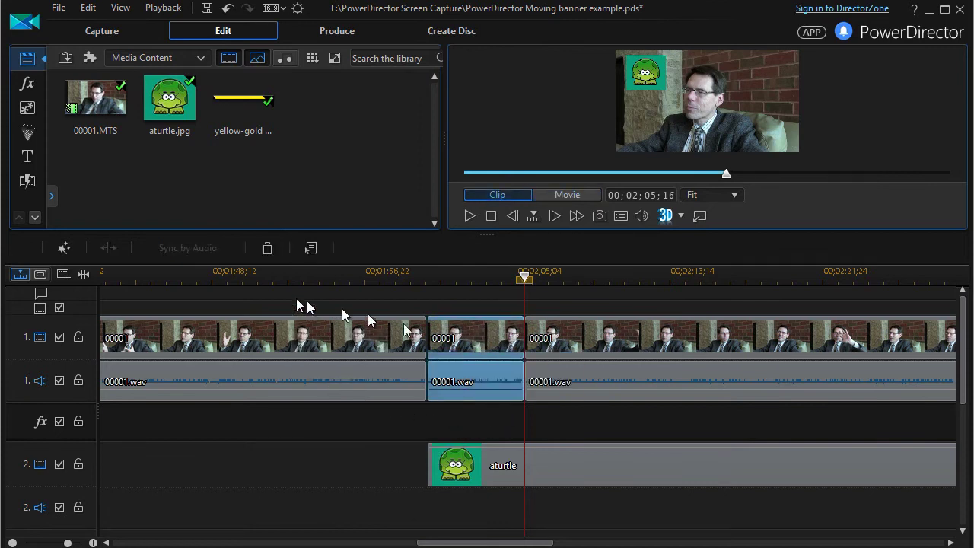
left_click(274, 254)
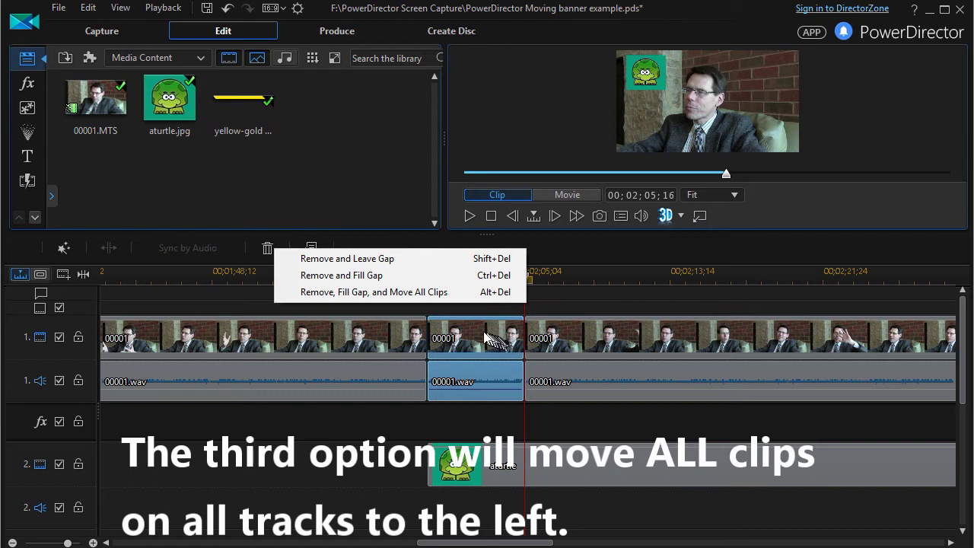
left_click(358, 264)
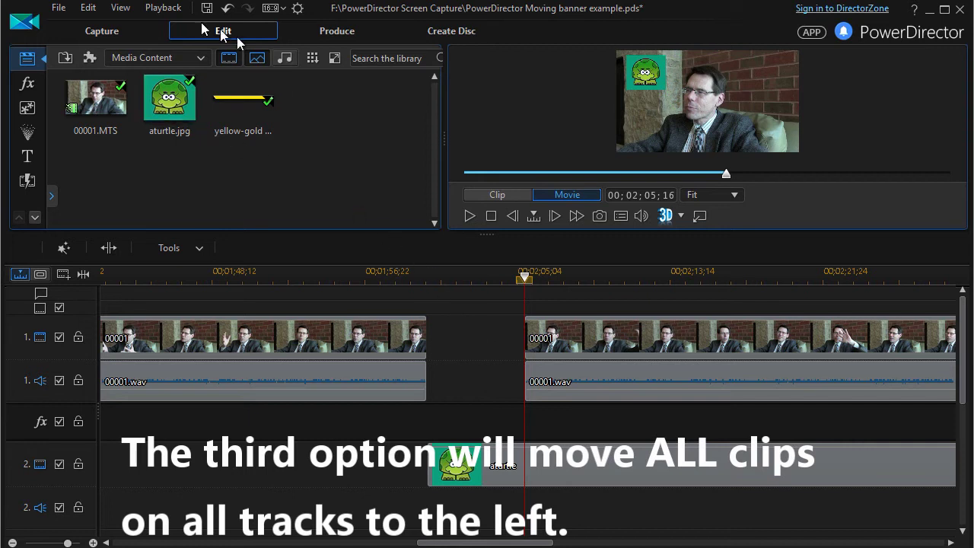
Undo the removal, then delete the middle clip with Remove and Fill Gap instead
left_click(91, 10)
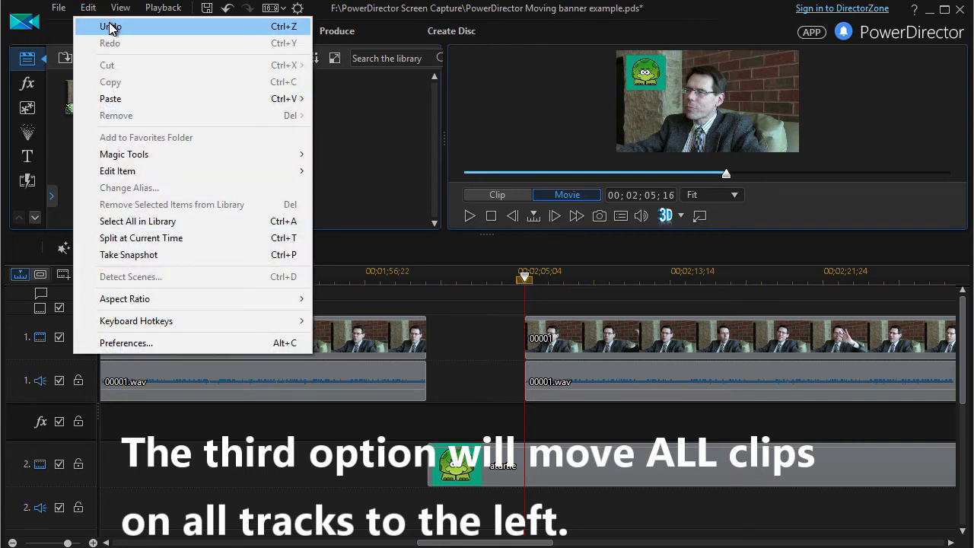
left_click(83, 26)
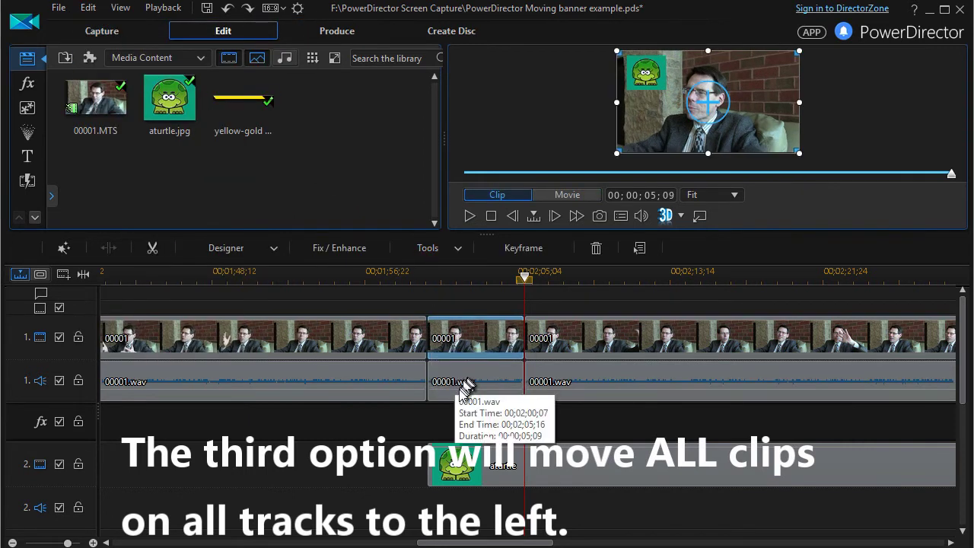
left_click(465, 416)
left_click(459, 386)
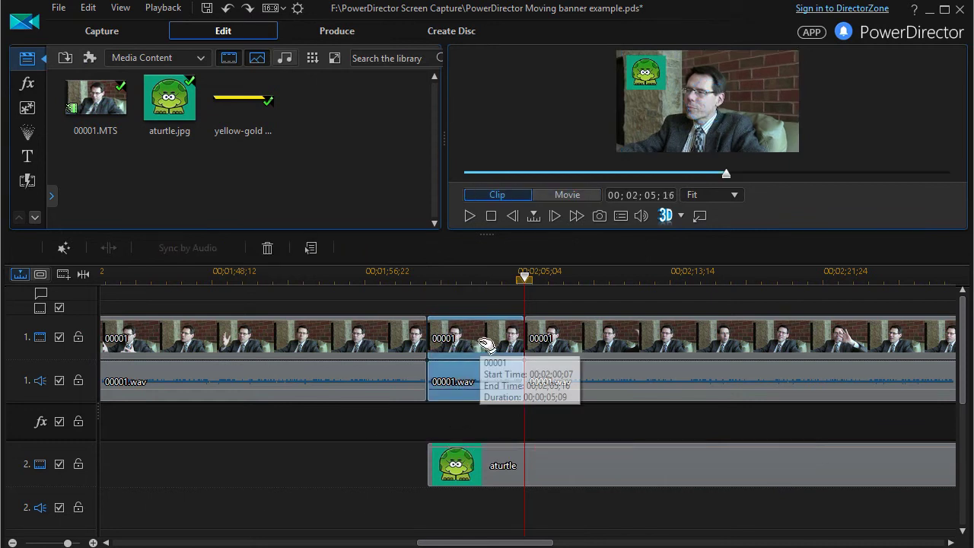
left_click(267, 248)
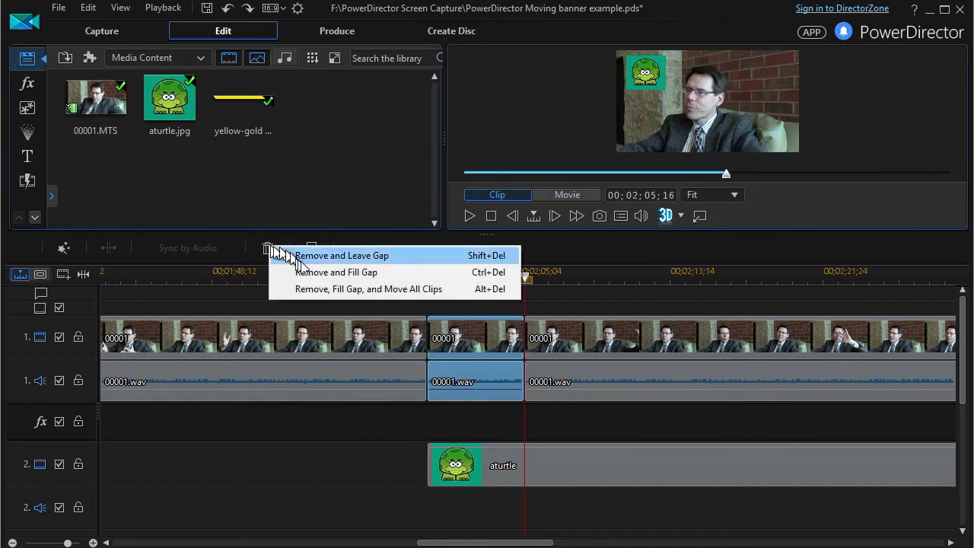
left_click(448, 276)
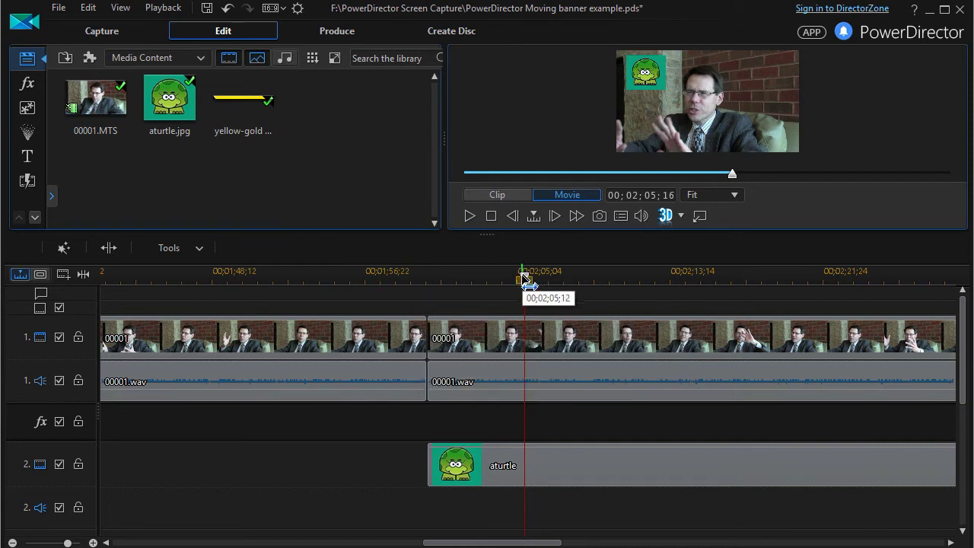
left_click_drag(525, 280, 423, 299)
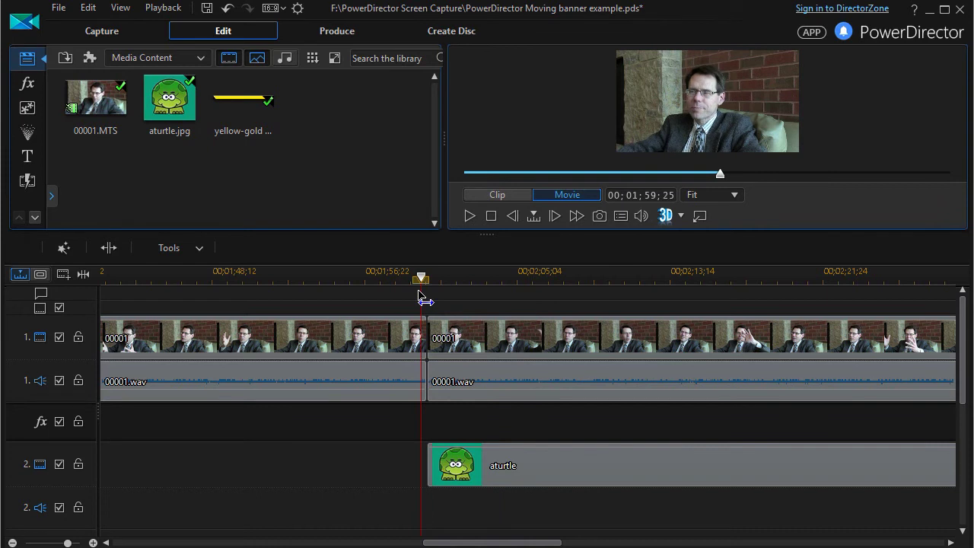
left_click(470, 217)
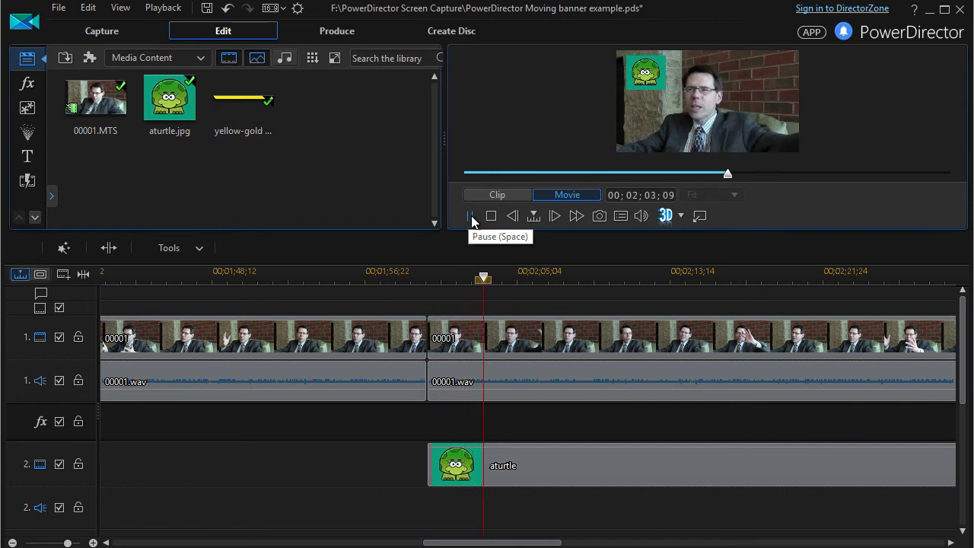
left_click(473, 217)
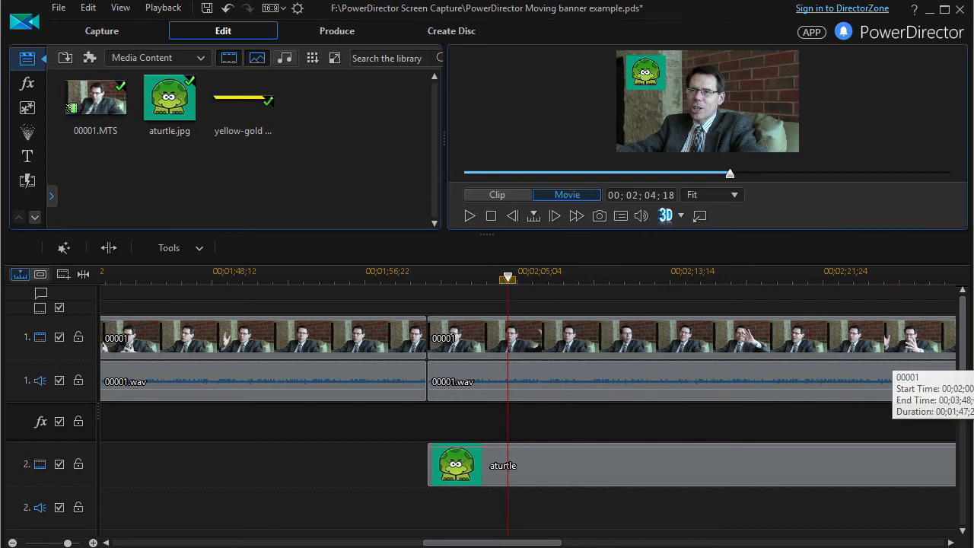
mouse_move(962, 328)
left_mouse_down()
mouse_move(963, 353)
mouse_move(960, 314)
left_mouse_up()
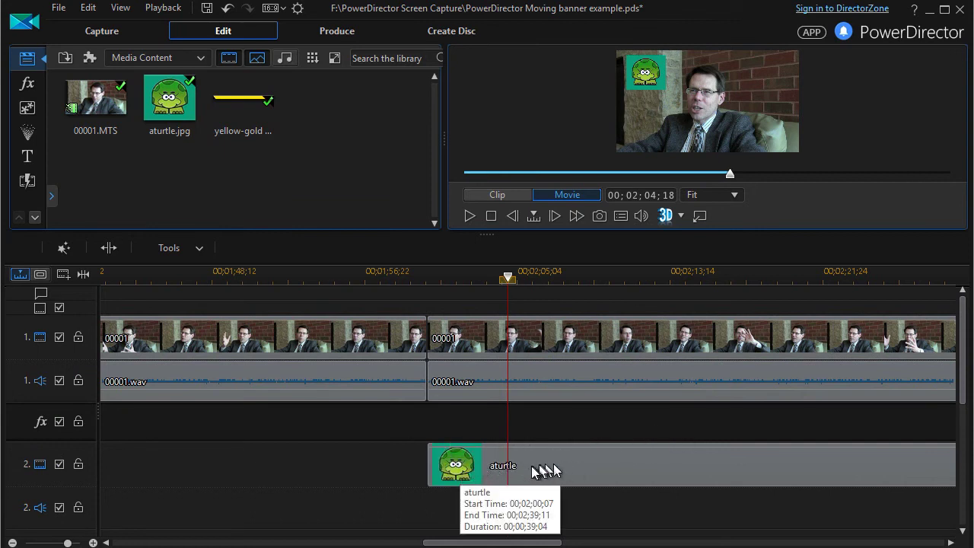
Shorten the aturtle overlay to 00;00;08;09 and move it to 00;02;05;17–00;02;13;26
left_click(532, 470)
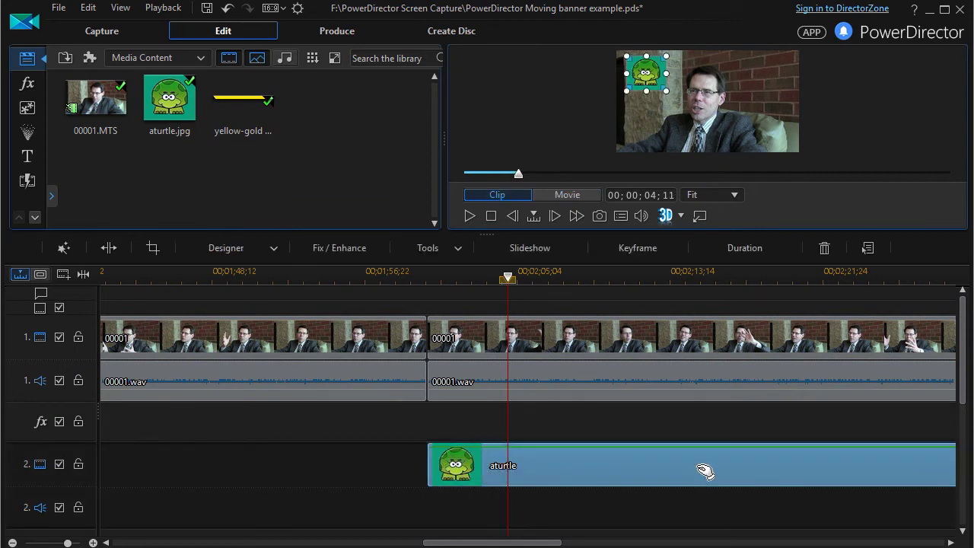
left_click_drag(705, 471, 506, 470)
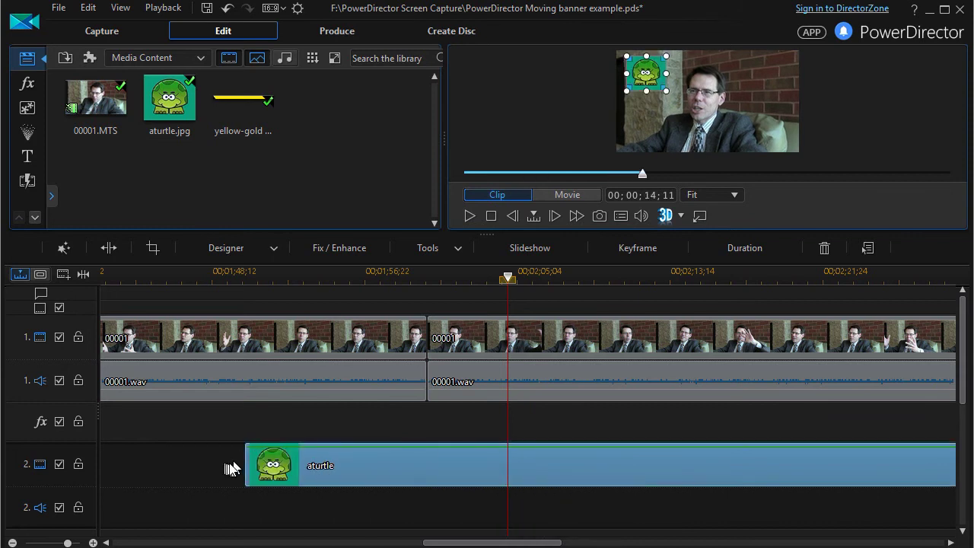
left_click(620, 461)
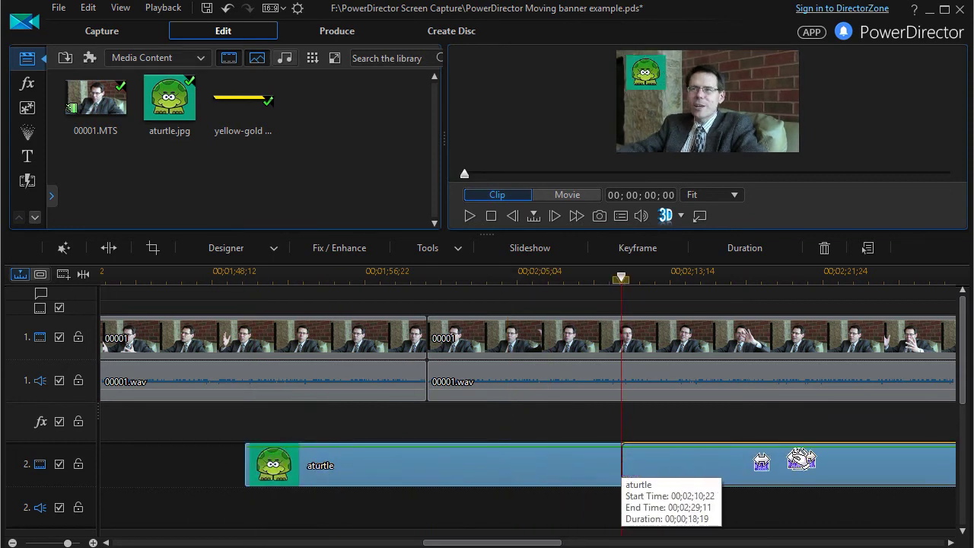
left_click_drag(799, 459, 535, 464)
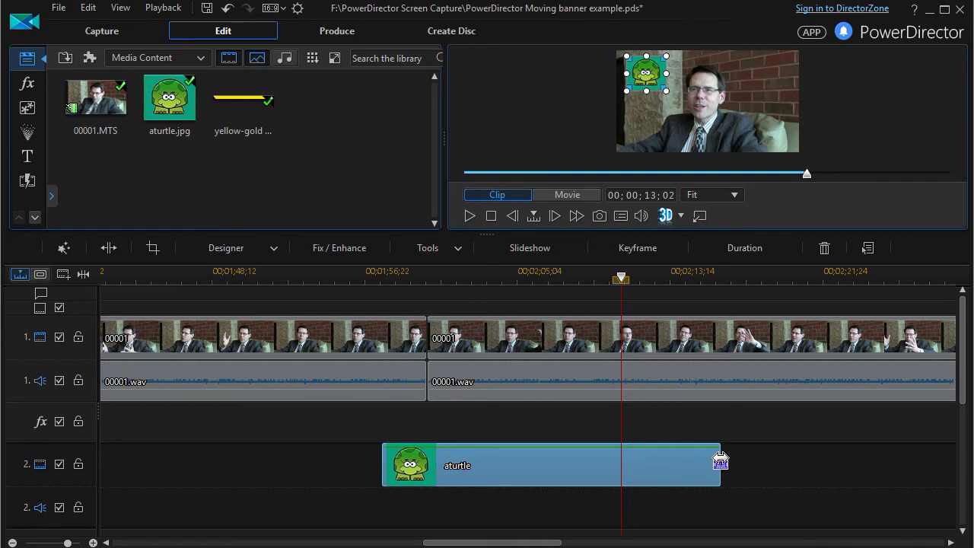
left_click_drag(719, 460, 537, 462)
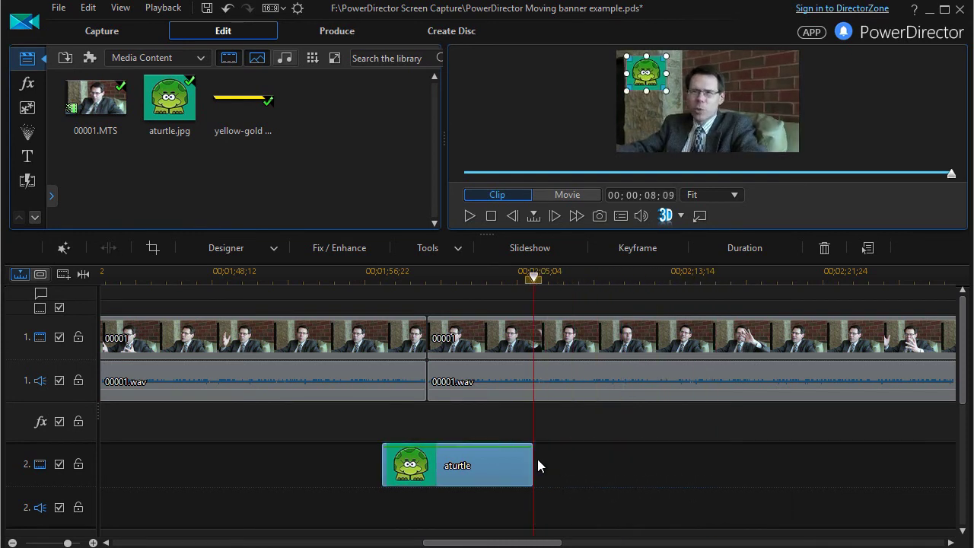
left_click_drag(469, 462, 620, 464)
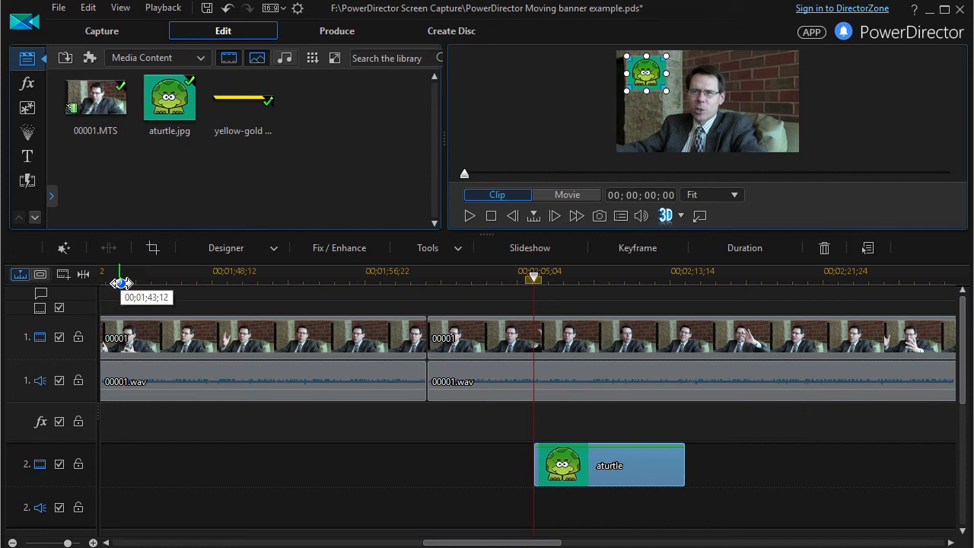
left_click(83, 273)
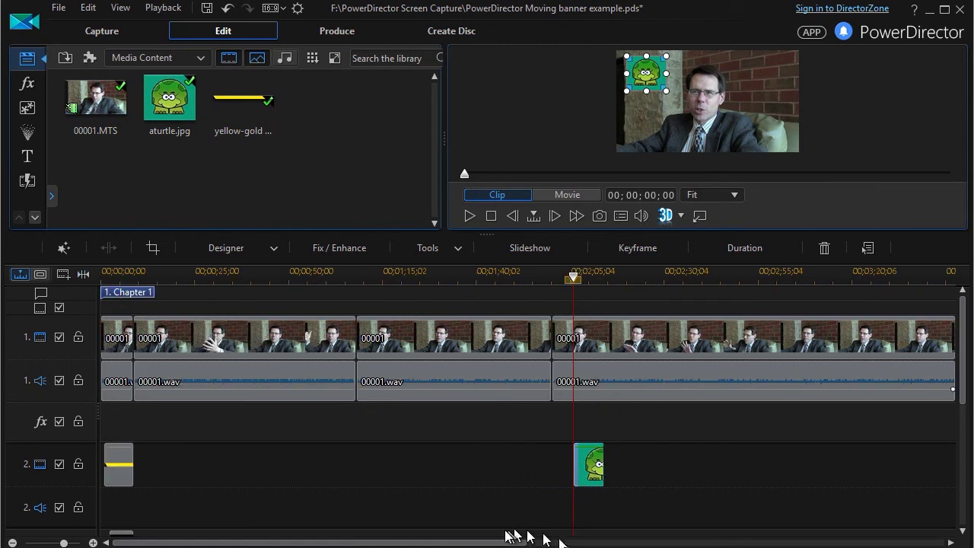
Scroll the timeline right and place the playhead near 00;03;25;20, by the final clip's end
left_click_drag(517, 539, 621, 539)
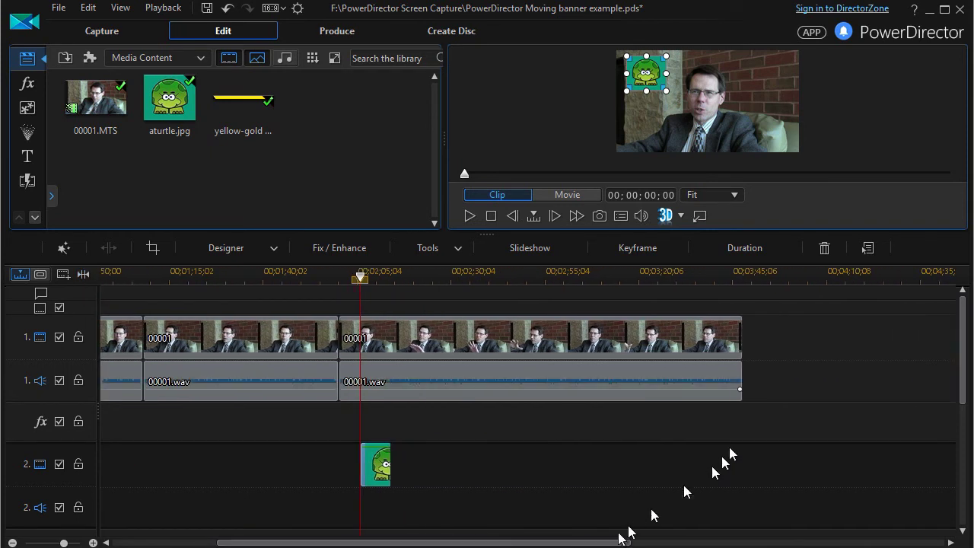
left_click(660, 275)
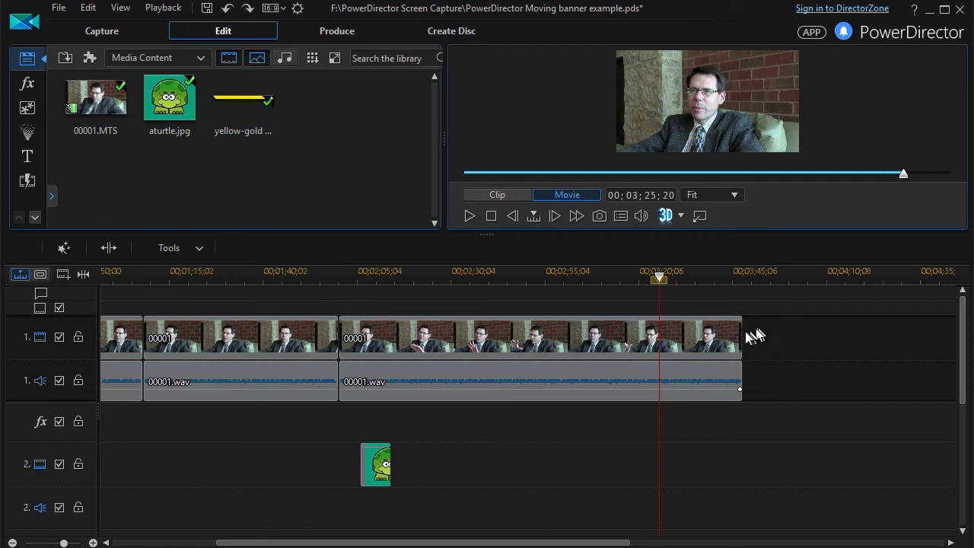
left_click_drag(728, 417, 715, 340)
left_click(761, 376)
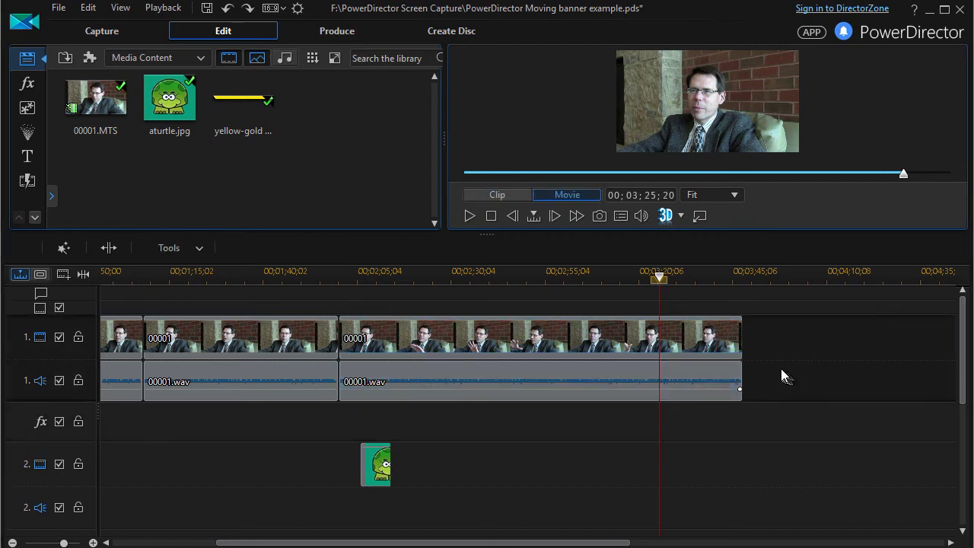
left_click(713, 338)
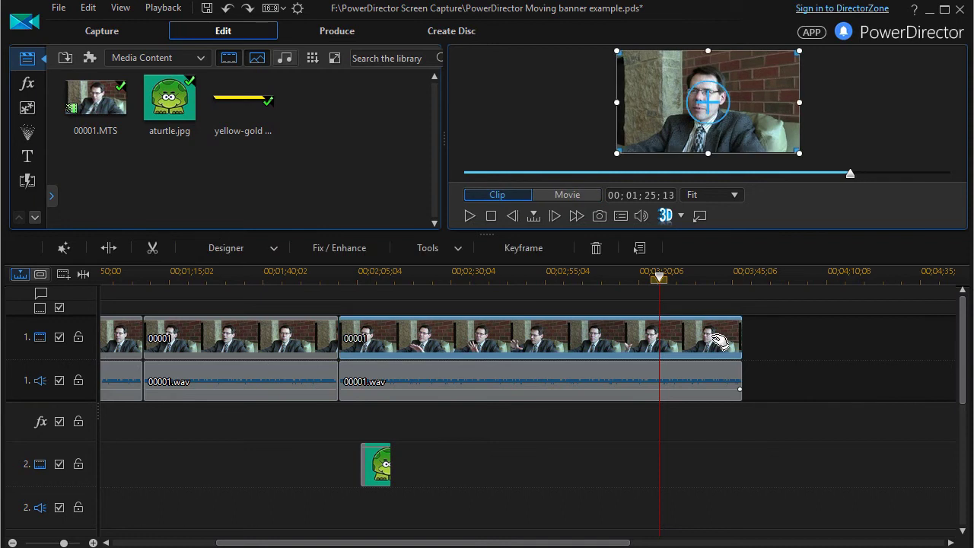
left_click(719, 380)
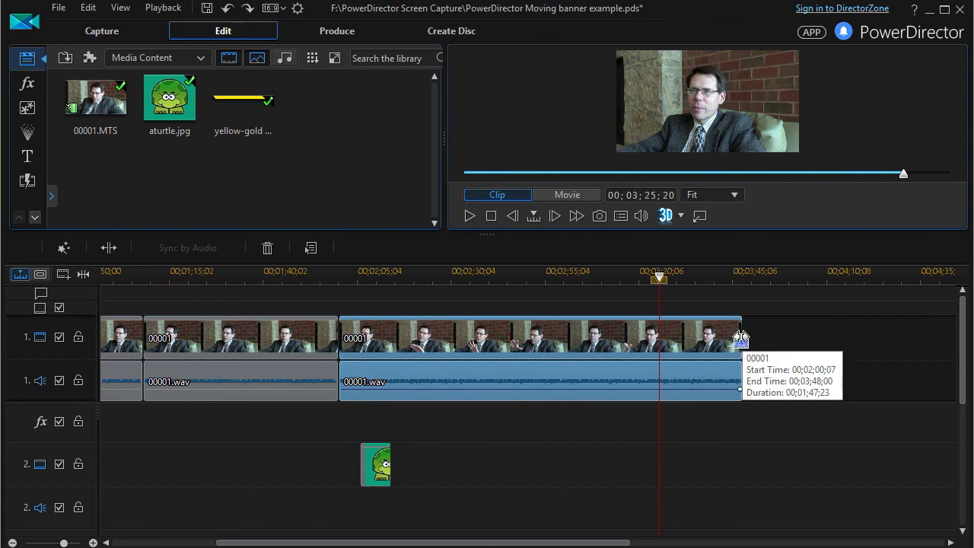
left_click_drag(741, 340, 686, 346)
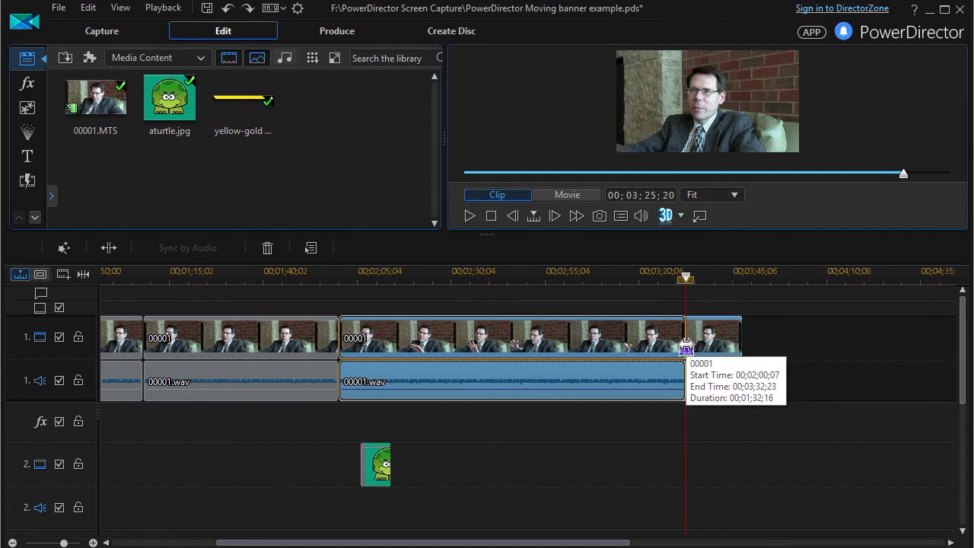
left_click_drag(686, 347, 742, 349)
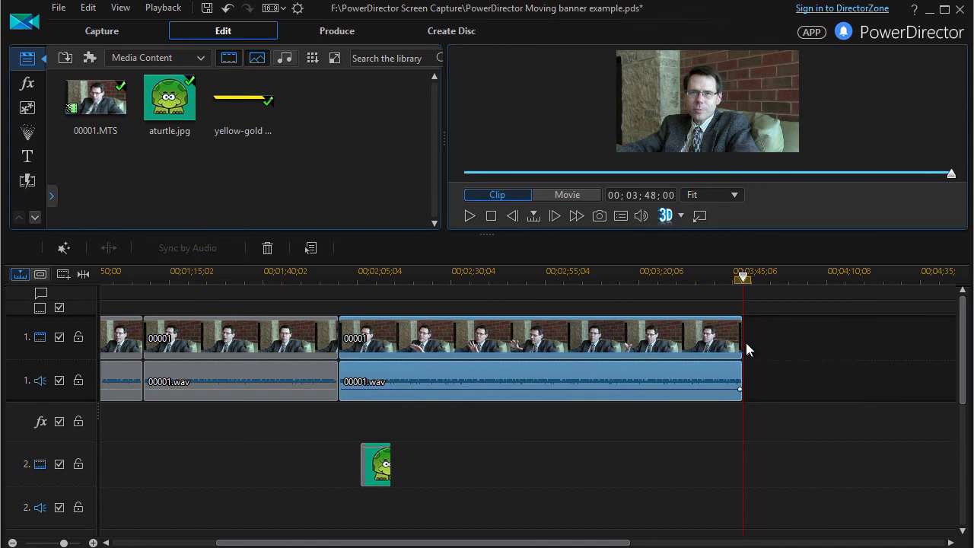
mouse_move(740, 347)
left_mouse_down()
mouse_move(648, 359)
mouse_move(779, 349)
mouse_move(742, 348)
left_mouse_up()
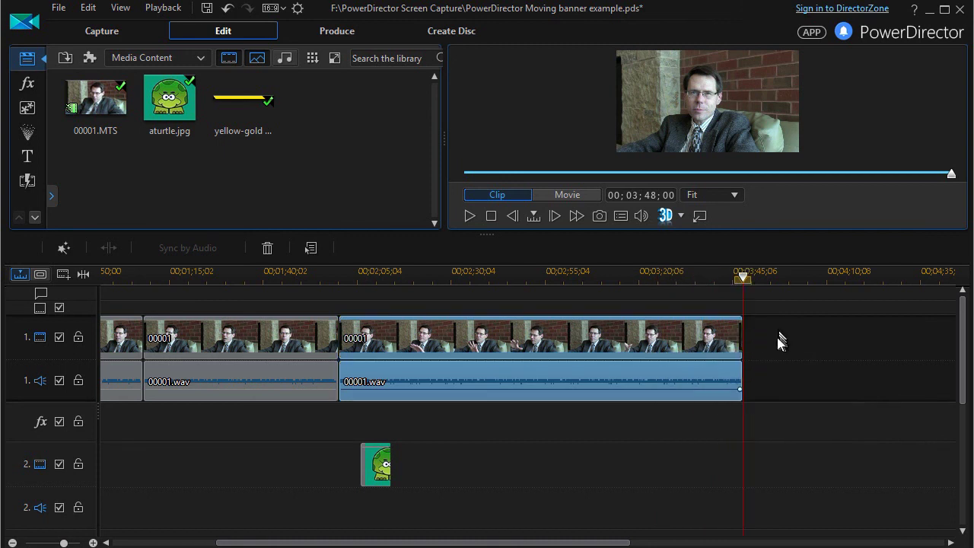